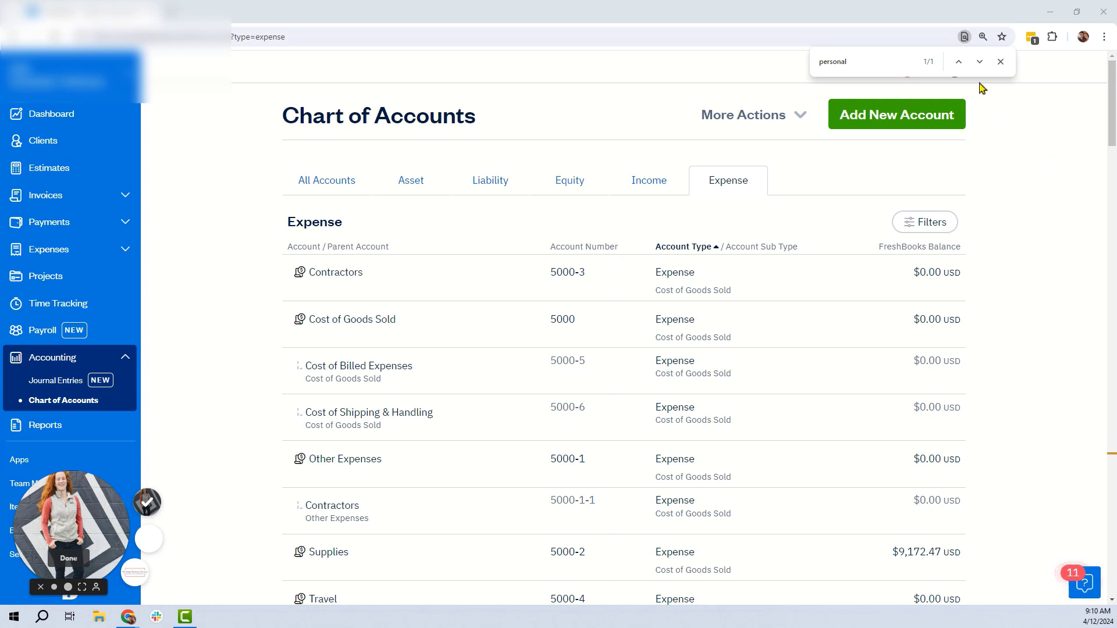
Archive the unused Personal expense account (6000-11) and confirm the archive
click(979, 61)
mouse_move(451, 339)
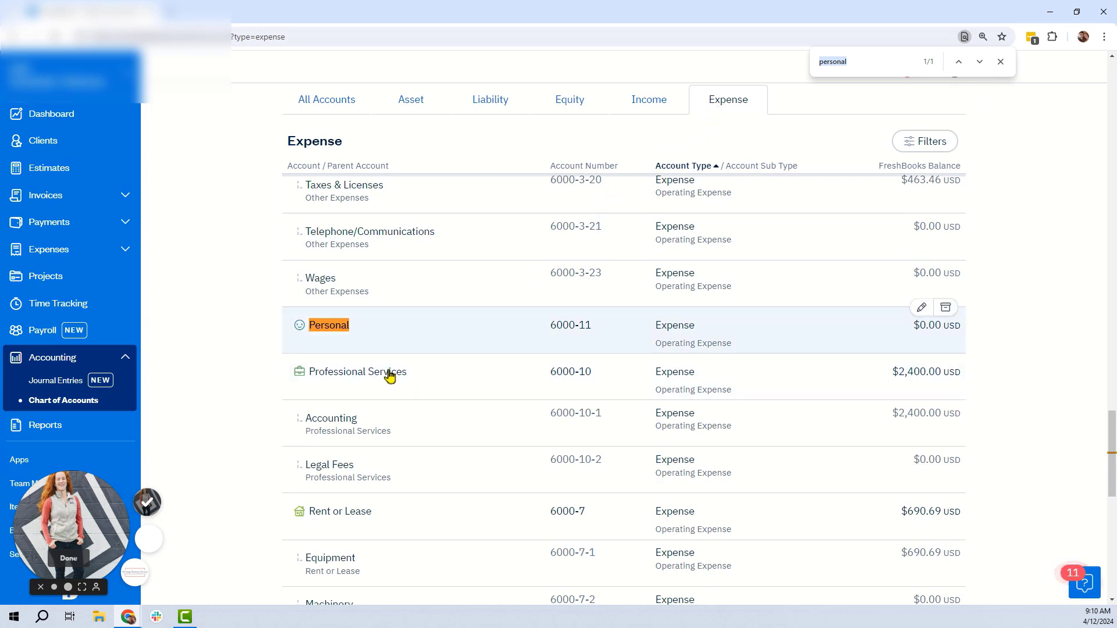
click(949, 314)
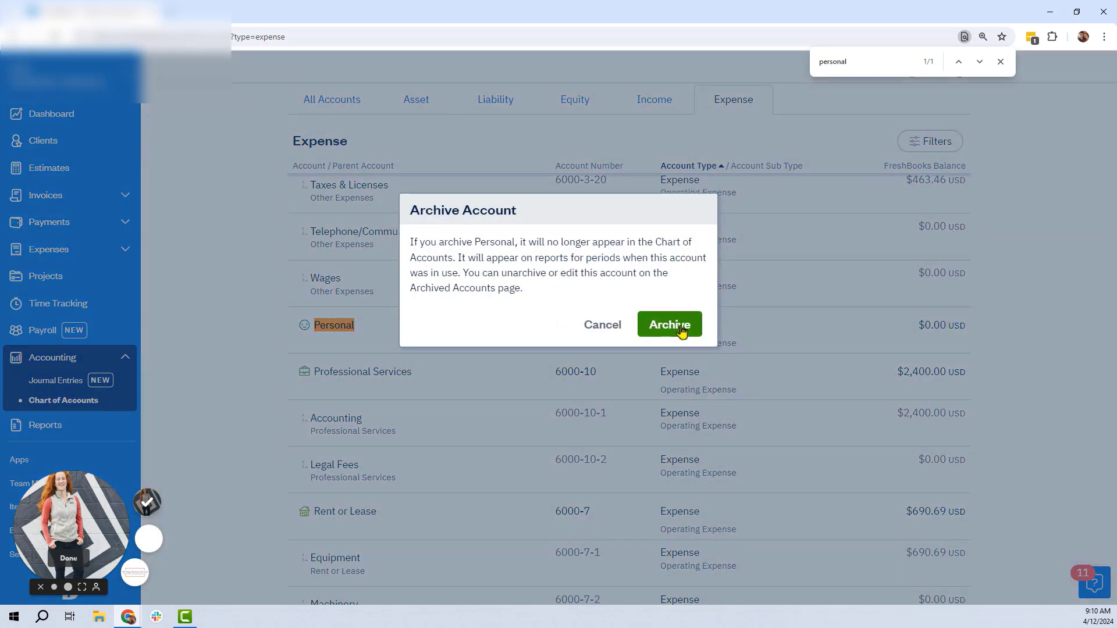
click(670, 325)
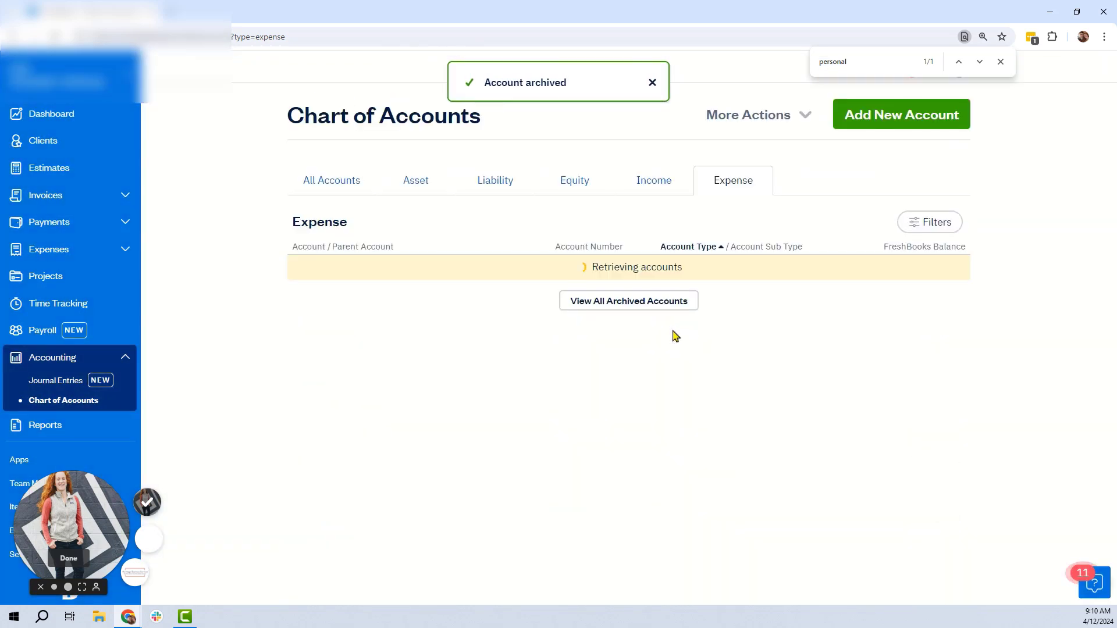
scroll(756, 457, down, 15)
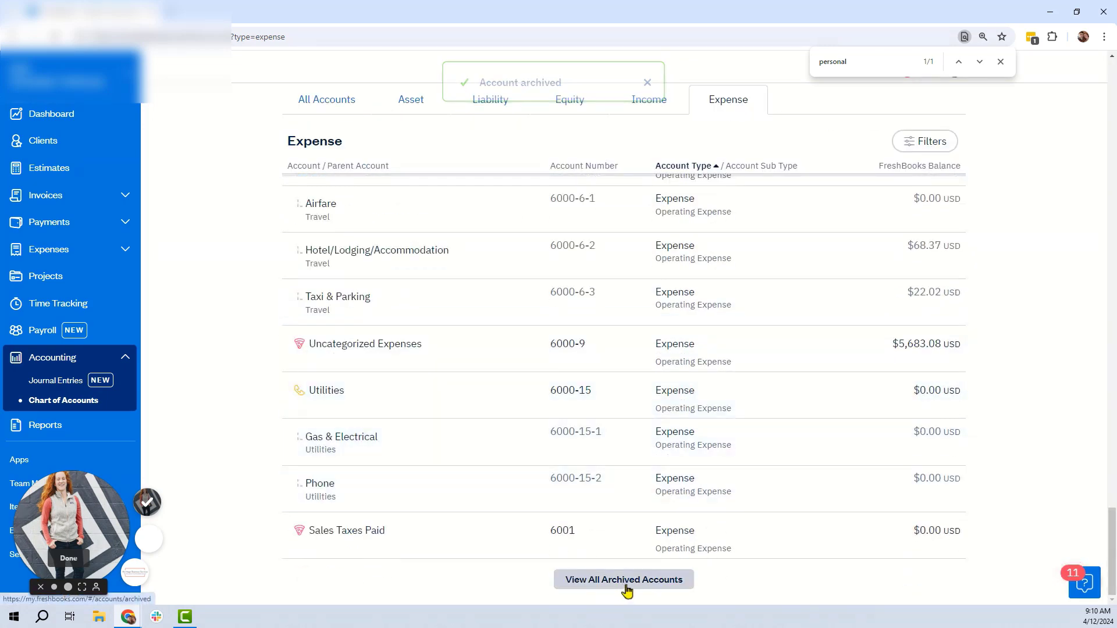
Show all archived accounts and scroll through the list
click(626, 588)
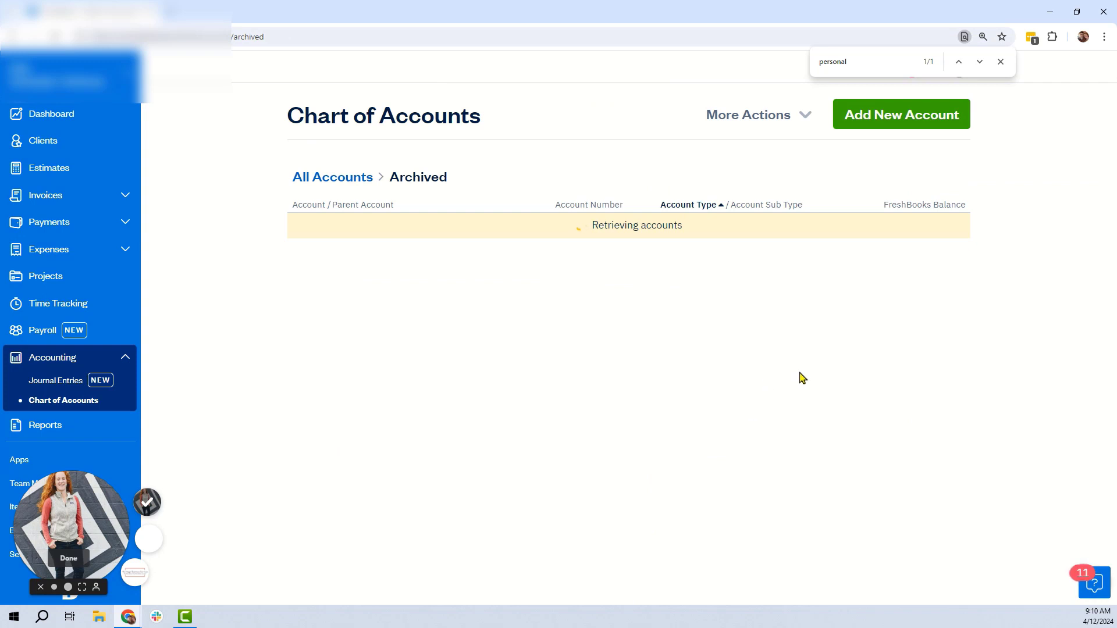
scroll(842, 407, down, 2)
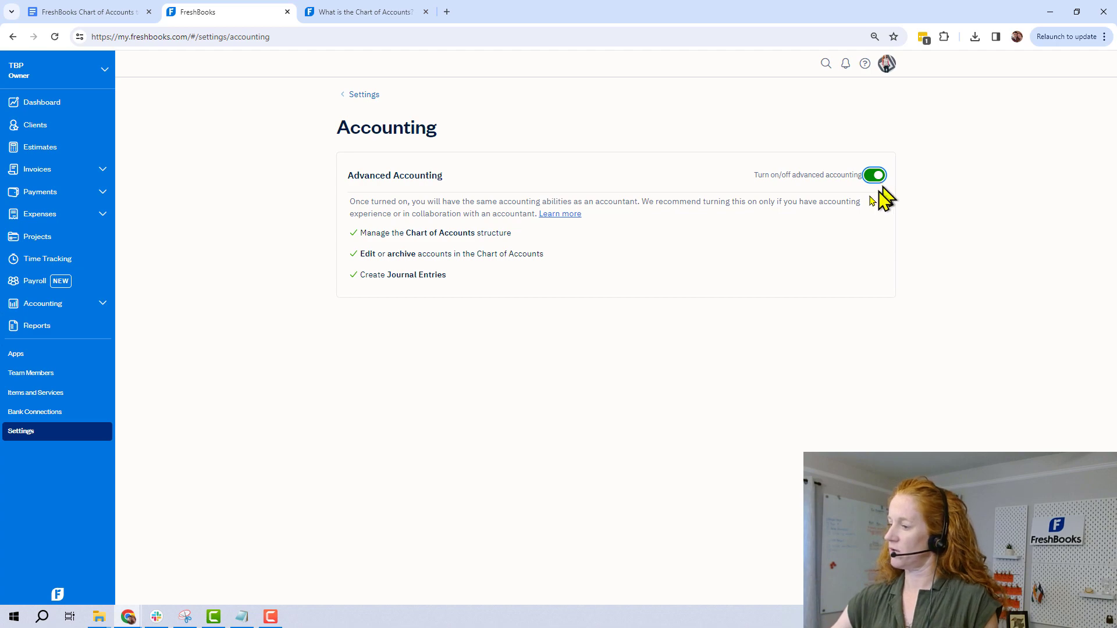
Open the Chart of Accounts from Accounting and scroll down the Expense list to Personal (6009)
click(43, 303)
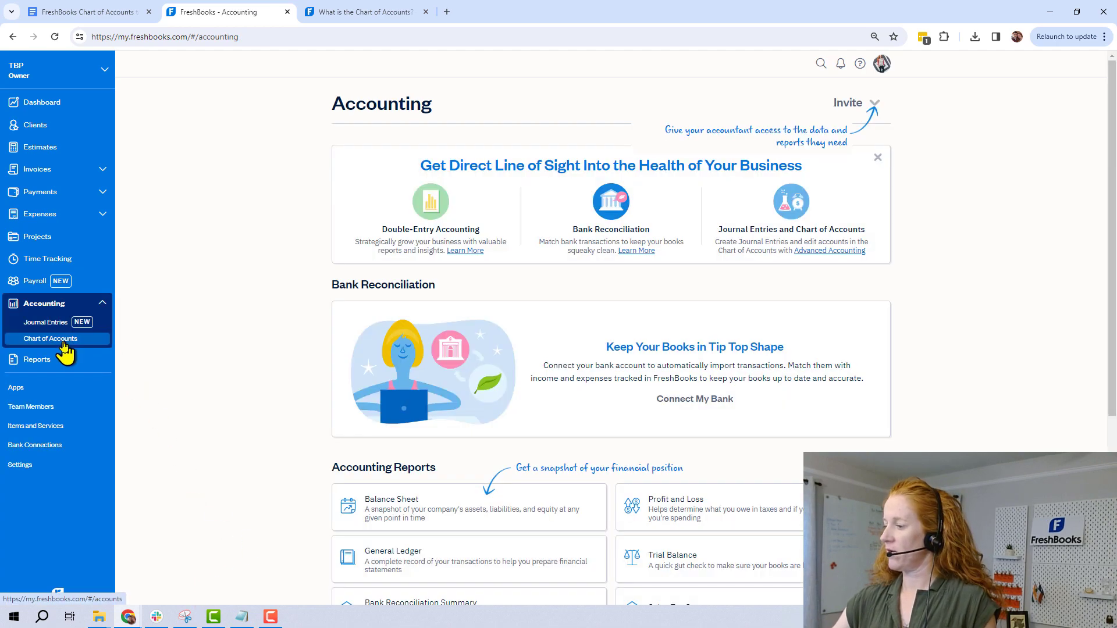
click(50, 339)
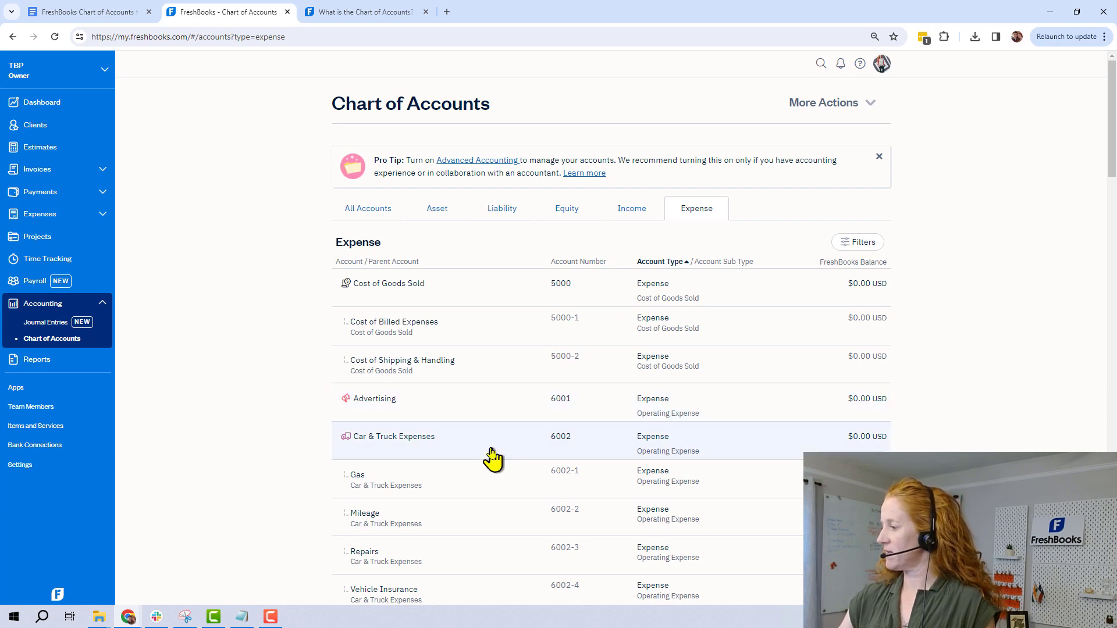
scroll(492, 457, down, 3)
scroll(492, 456, down, 10)
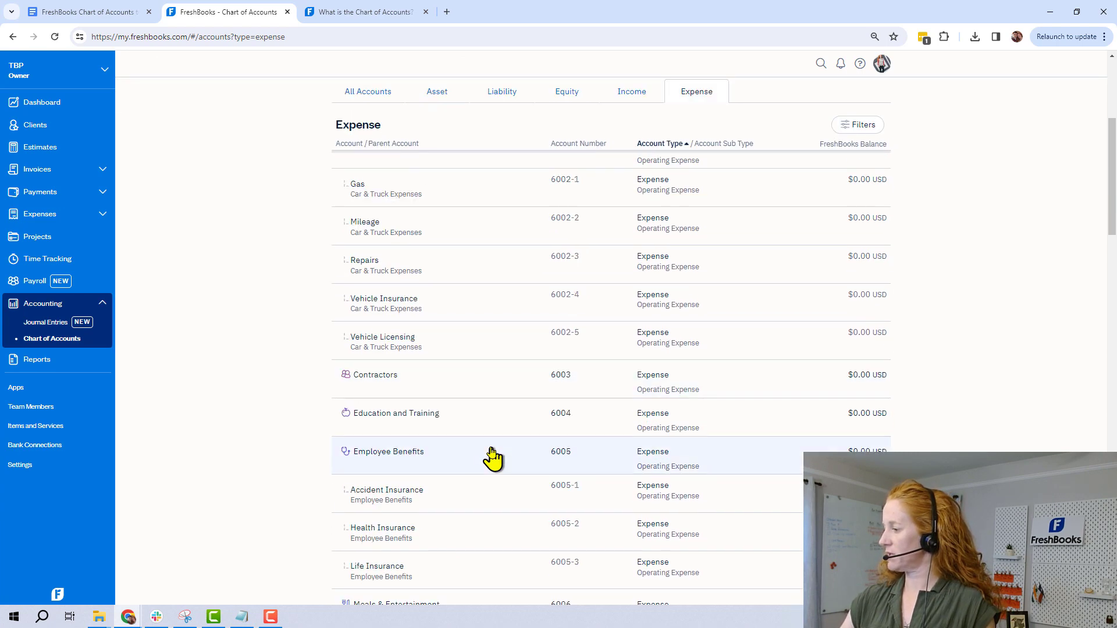
scroll(492, 456, down, 12)
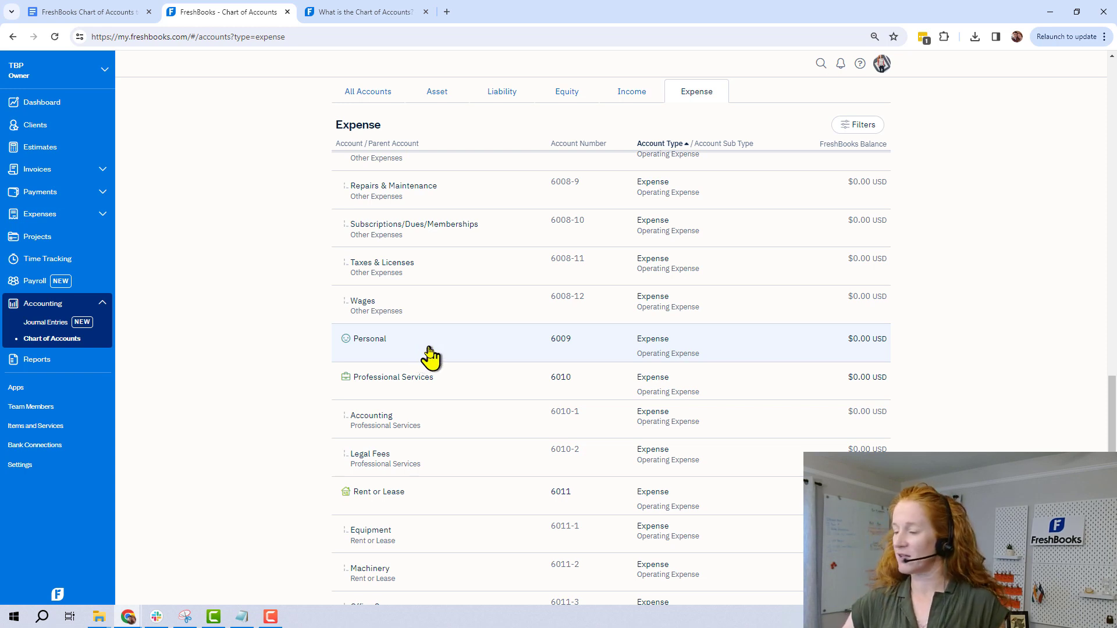
Archive Shipping & Couriers, Packaging and Stationery (6007-8), confirming each archive
scroll(430, 357, up, 15)
scroll(506, 419, down, 10)
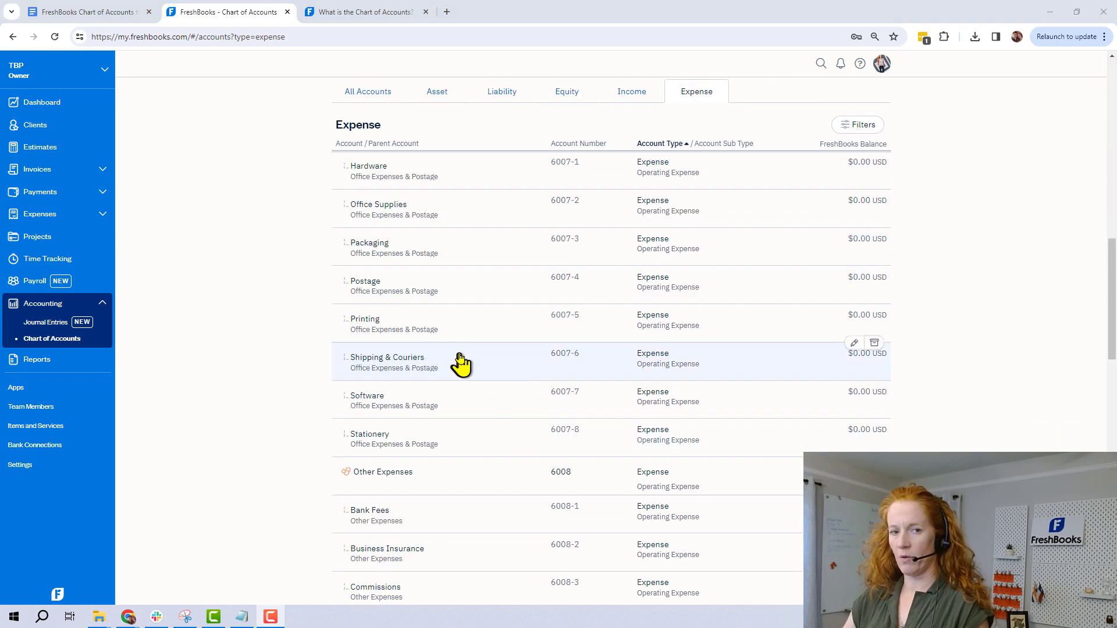
click(875, 345)
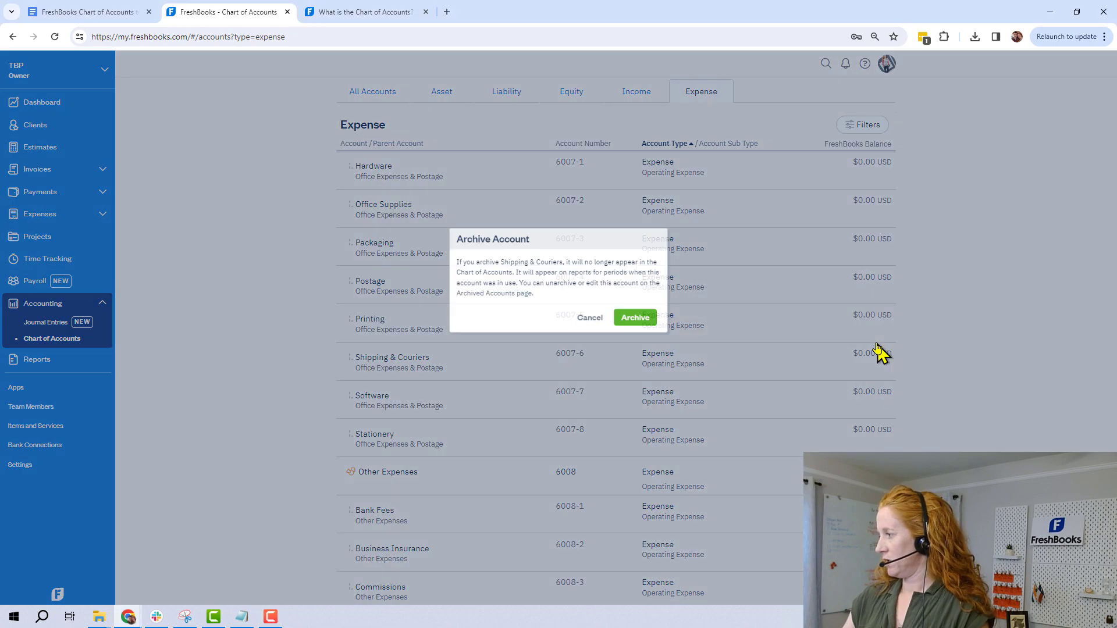
click(650, 326)
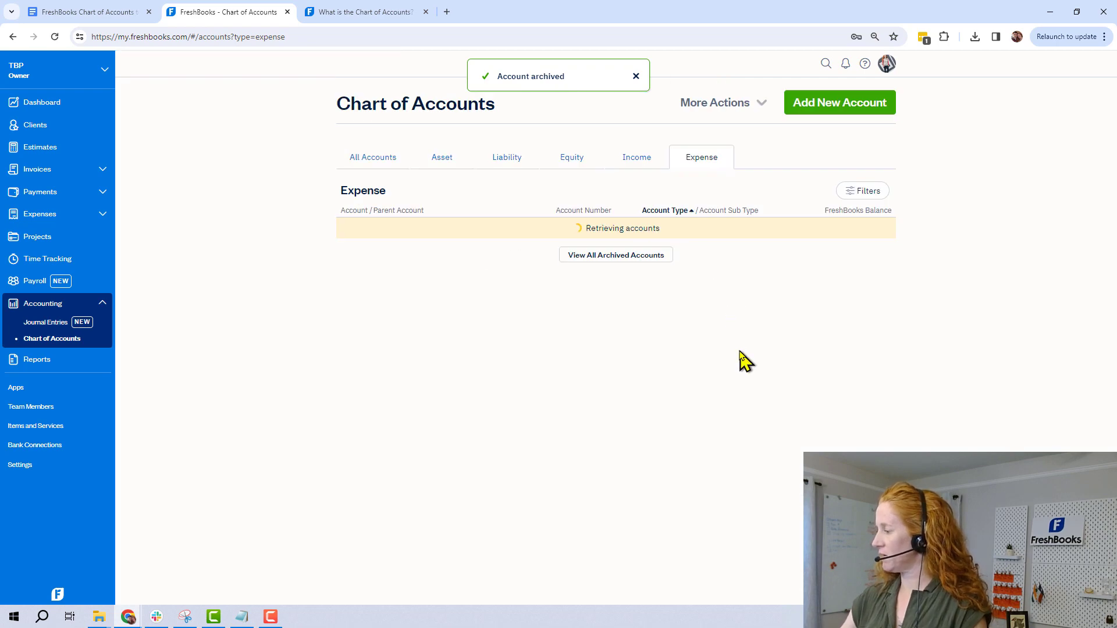
scroll(773, 369, down, 10)
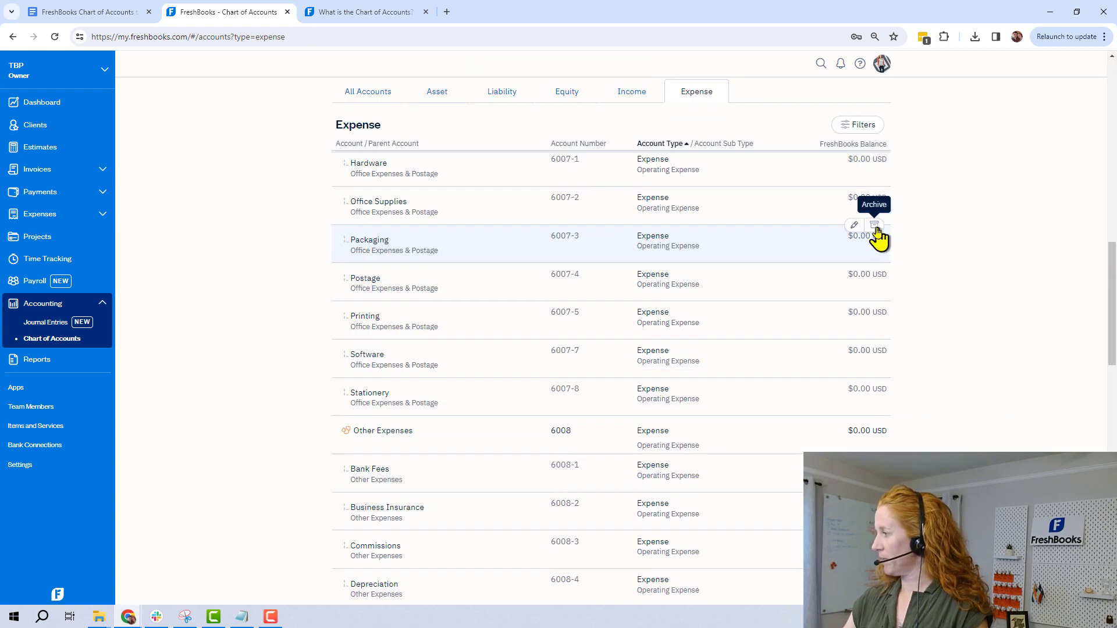
click(874, 225)
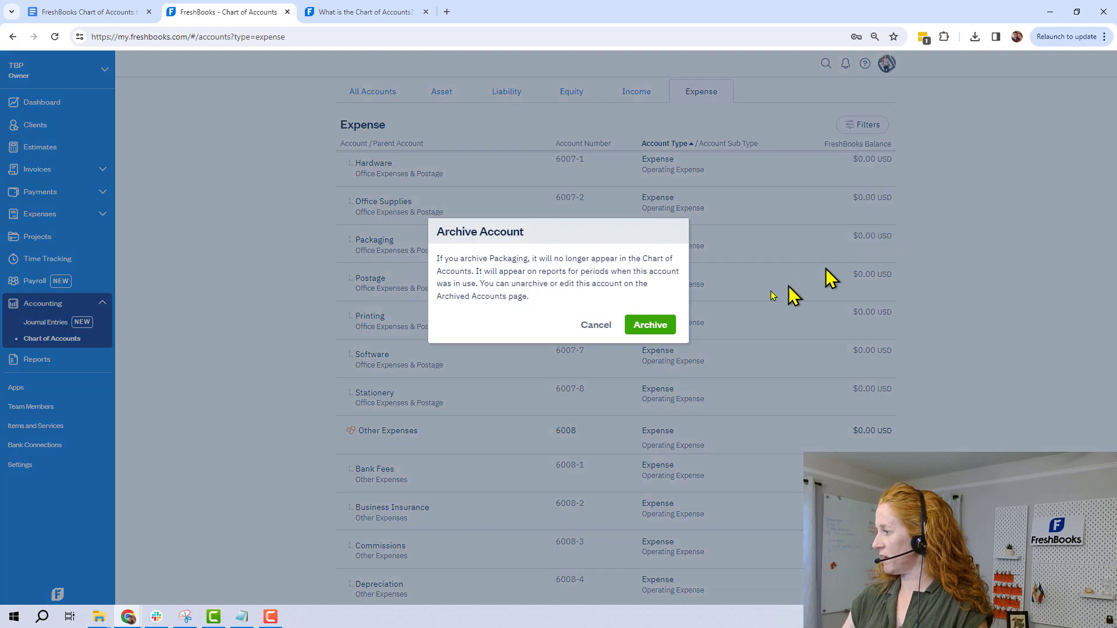
click(650, 327)
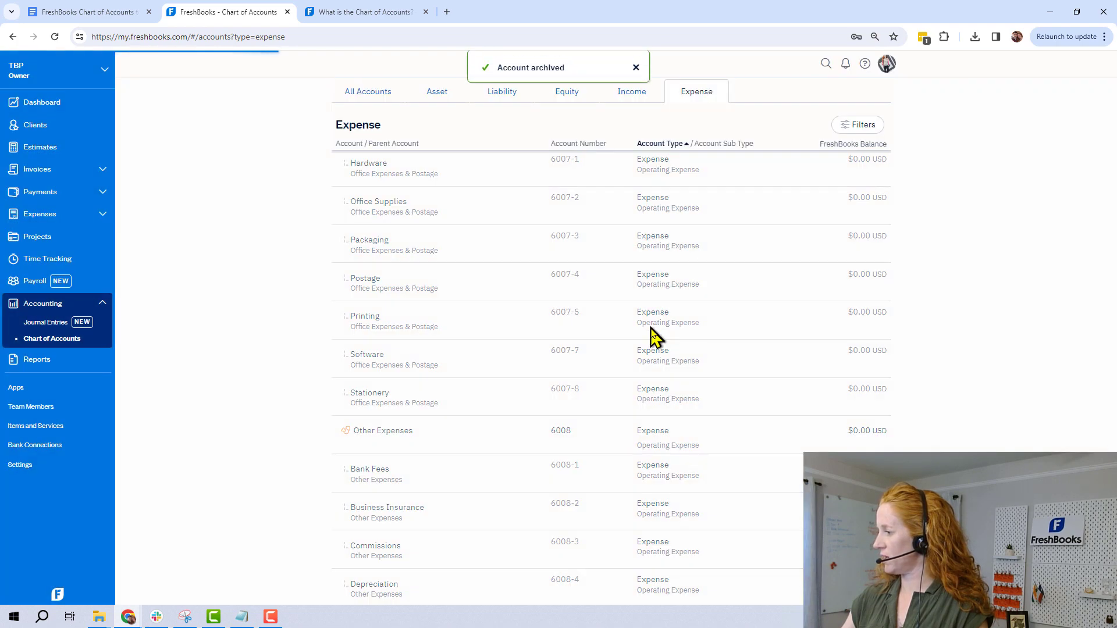
mouse_move(876, 349)
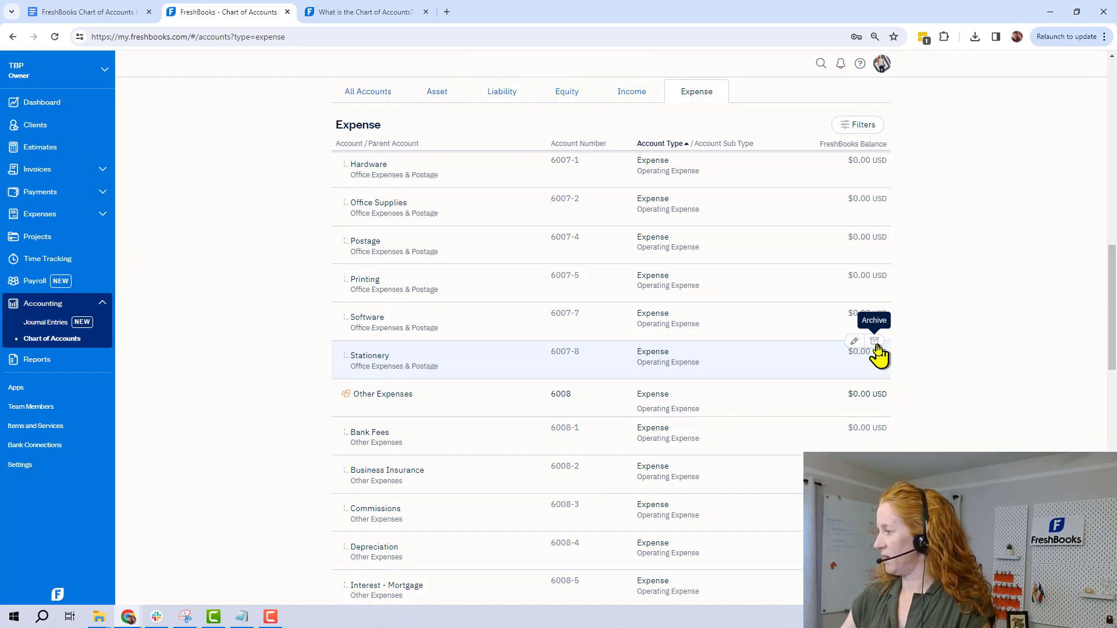
click(876, 344)
click(662, 327)
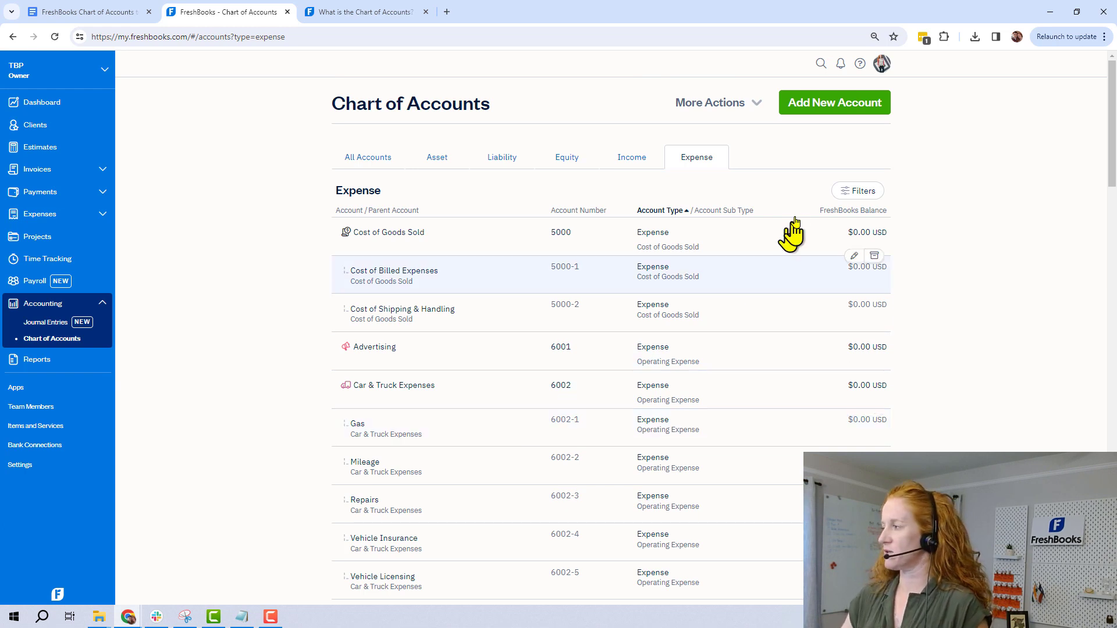
Start a new account with type Expense and sub type Operating Expense
click(836, 110)
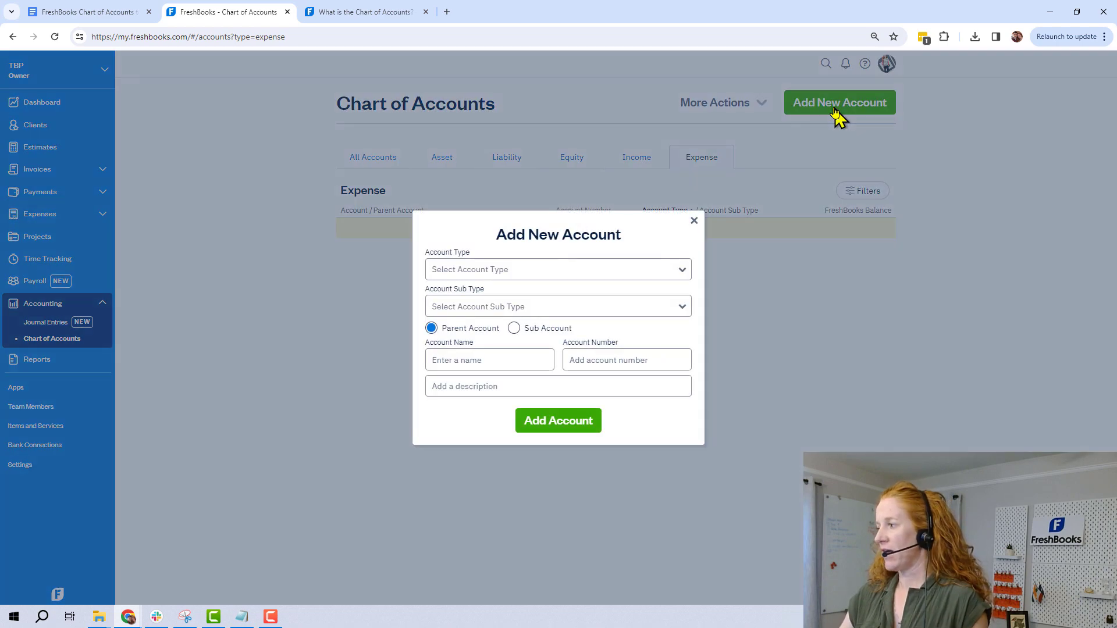
click(679, 270)
click(679, 272)
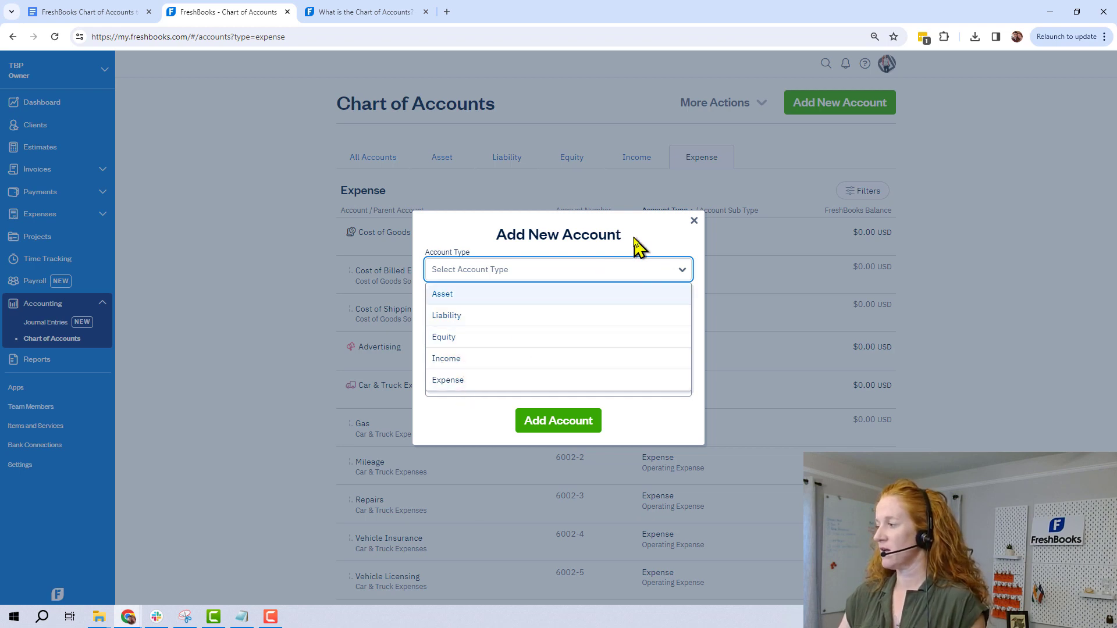
click(462, 384)
click(512, 315)
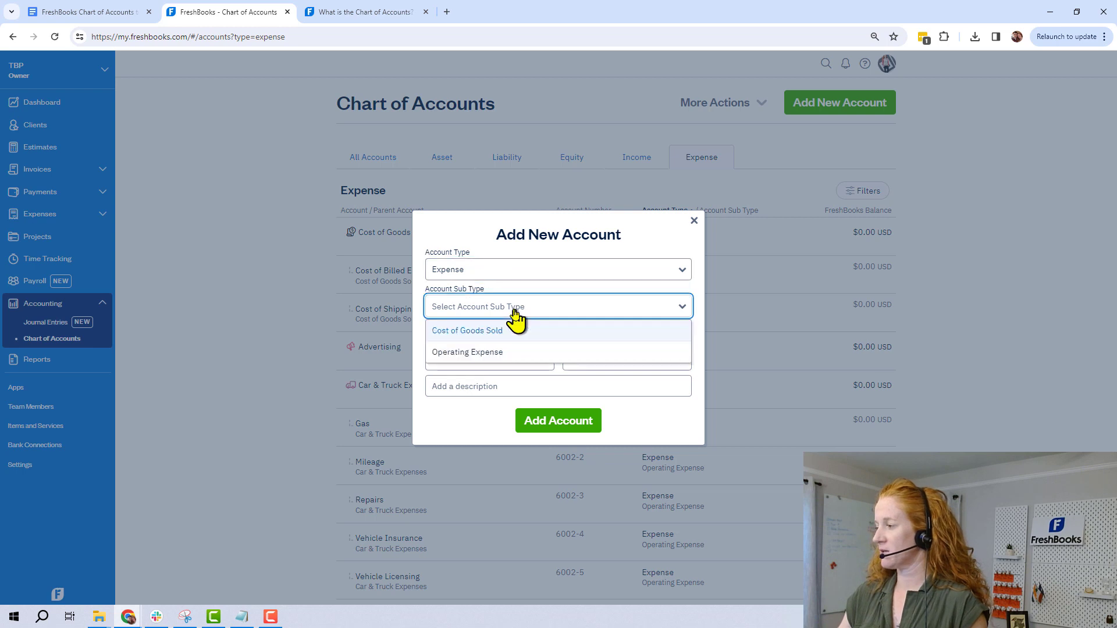
click(488, 356)
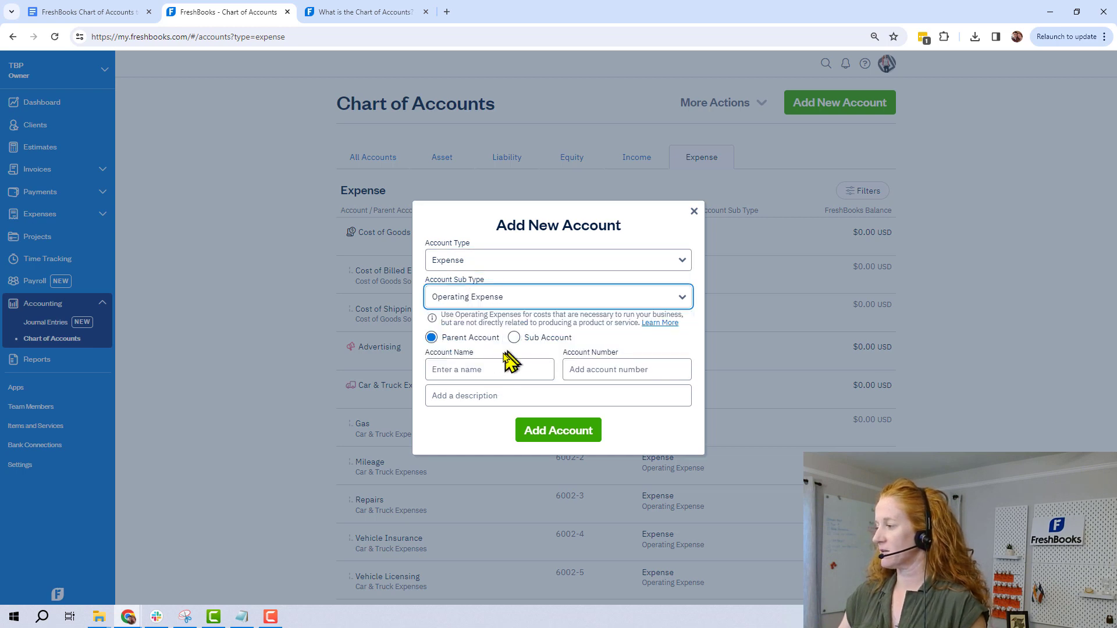
Make it a sub-account of Other Expenses named 'Ask My Accountant' and save
click(514, 338)
click(497, 352)
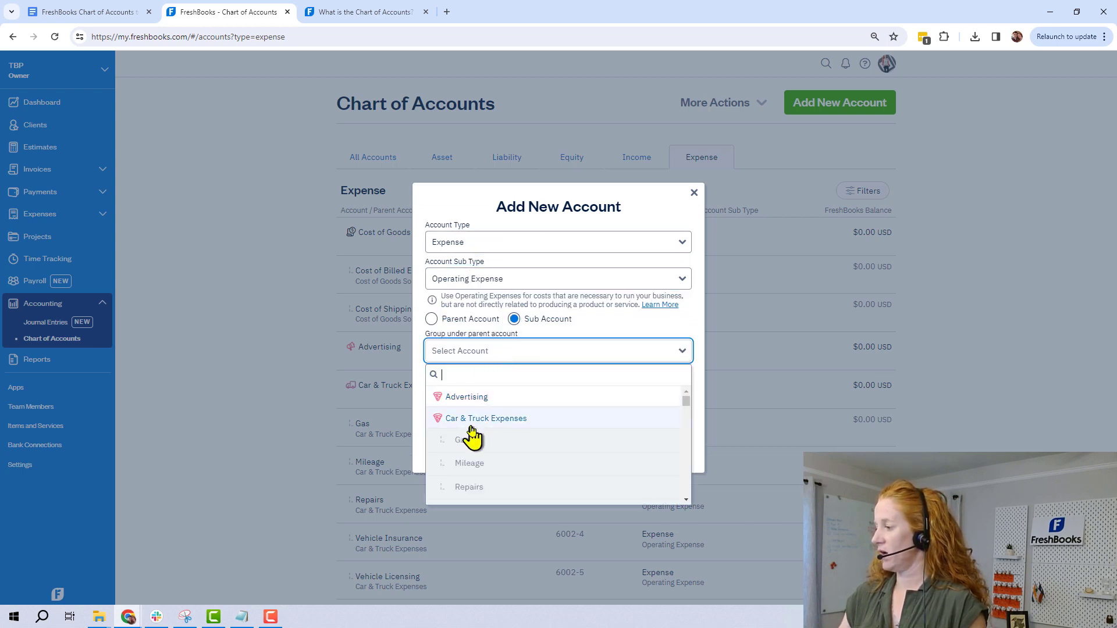
text(other)
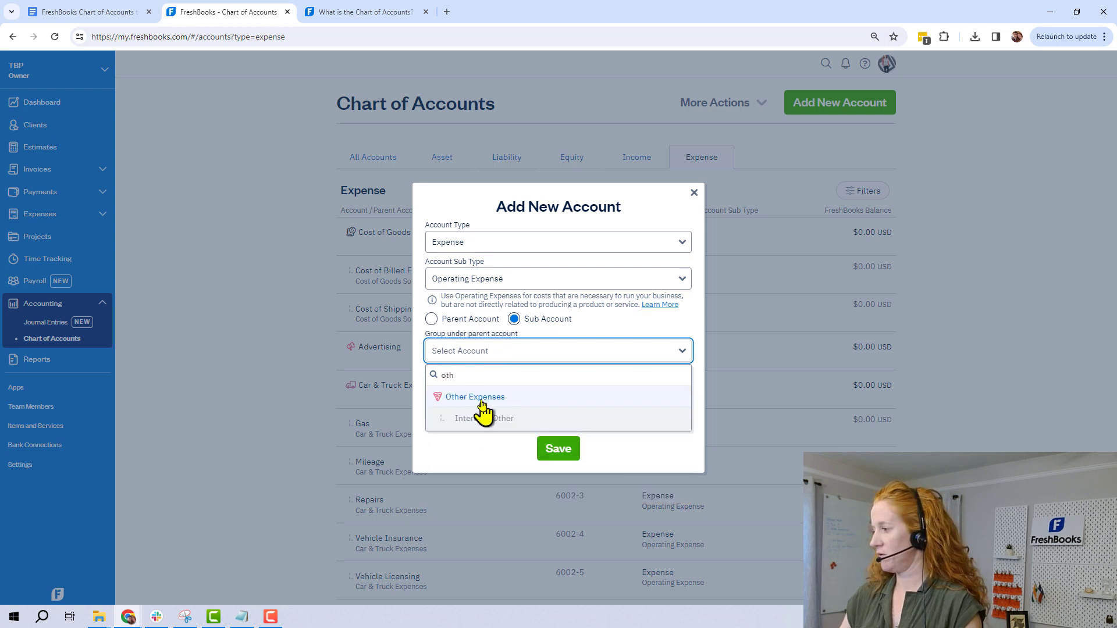
click(474, 396)
click(492, 386)
text(Ask My)
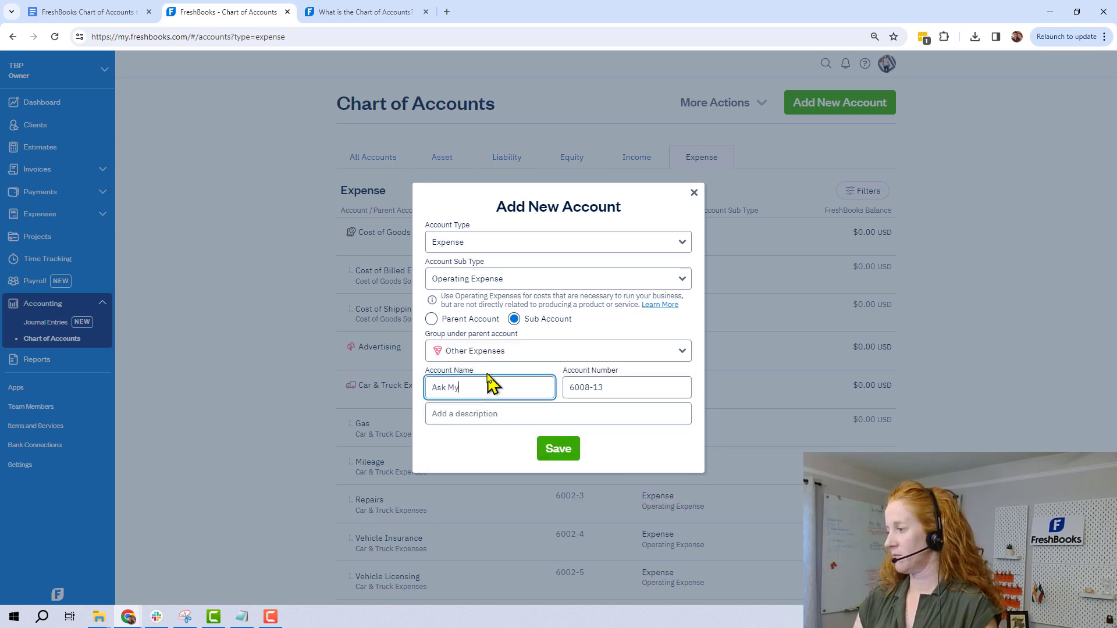
text( Accountant)
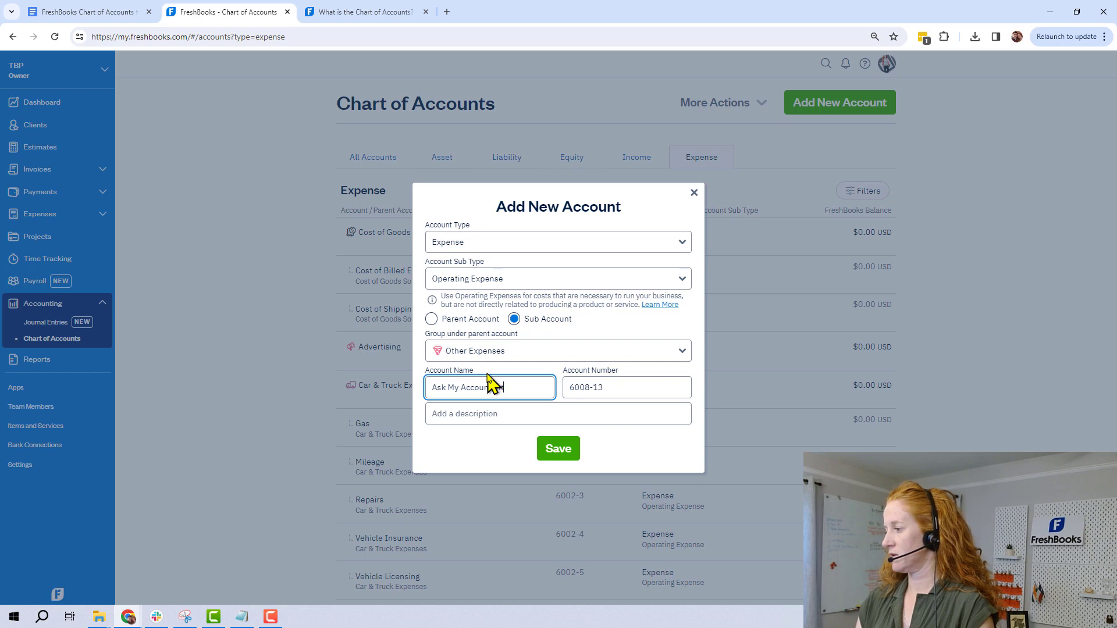
click(559, 450)
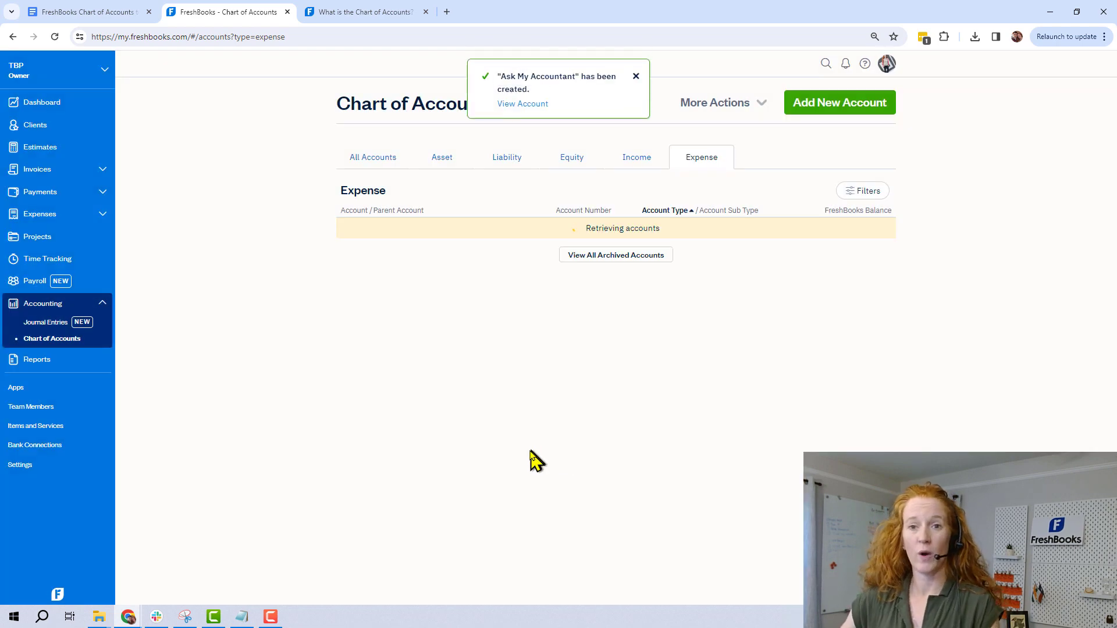